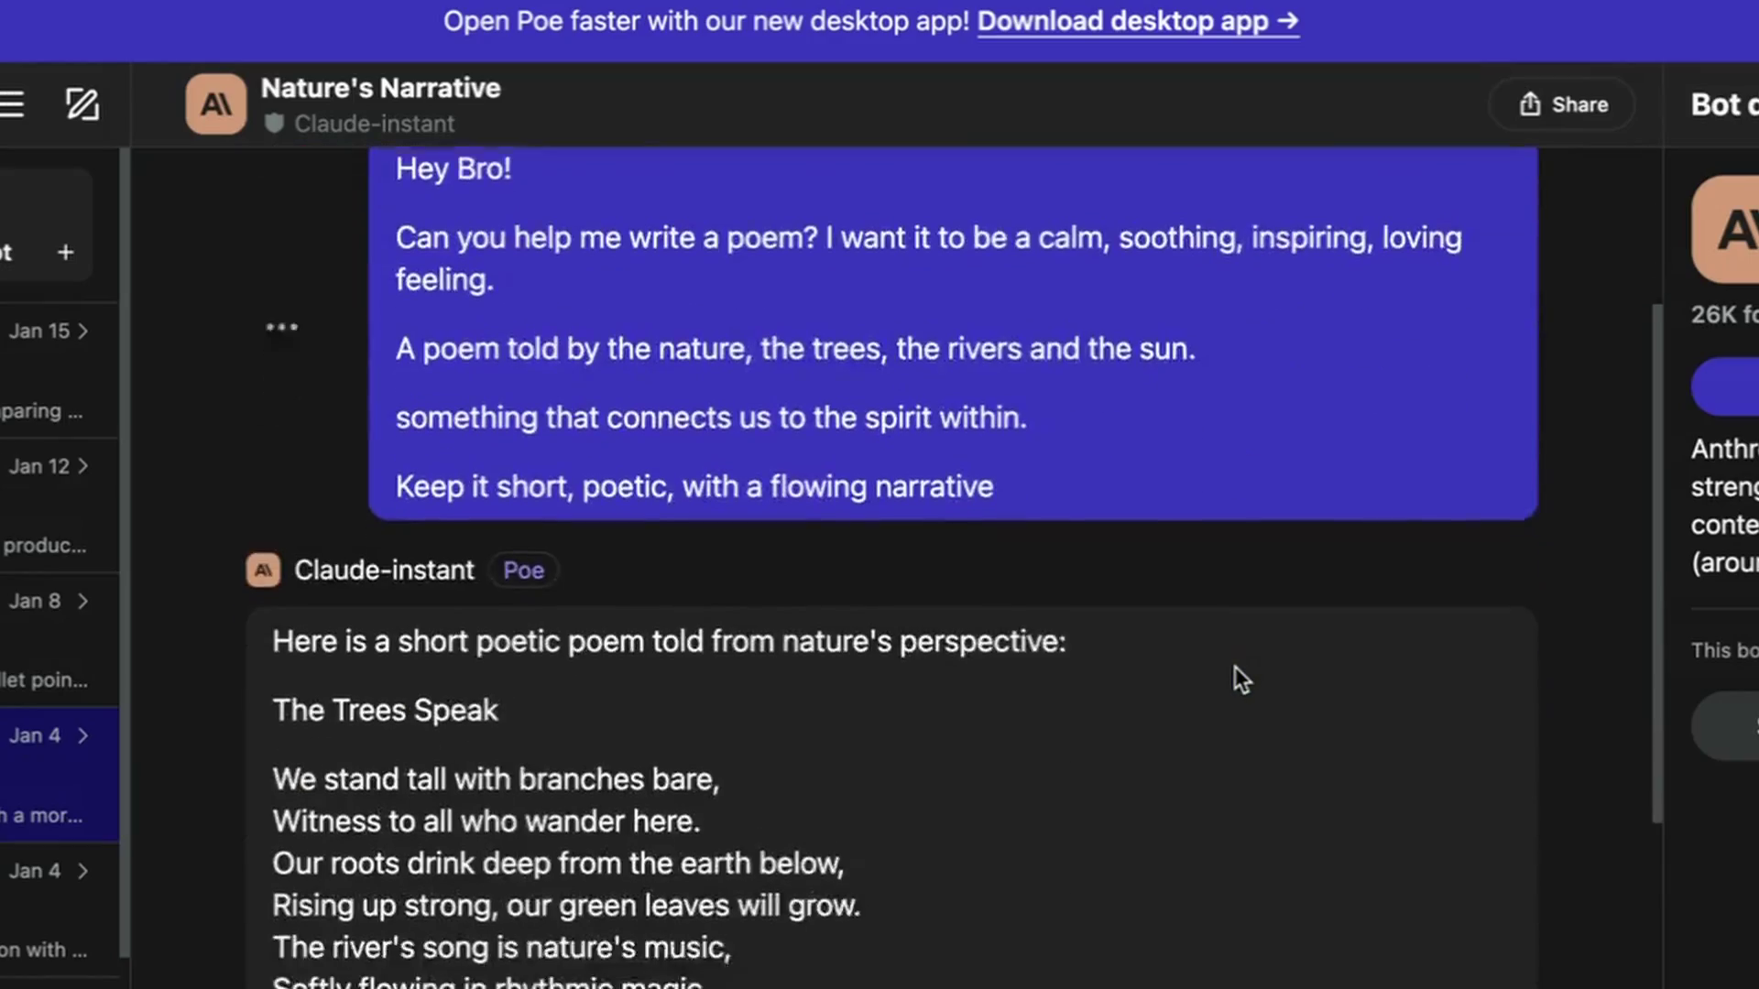
{"action": "scroll", "coordinate": [1236, 667], "scroll_direction": "down", "scroll_amount": 5}
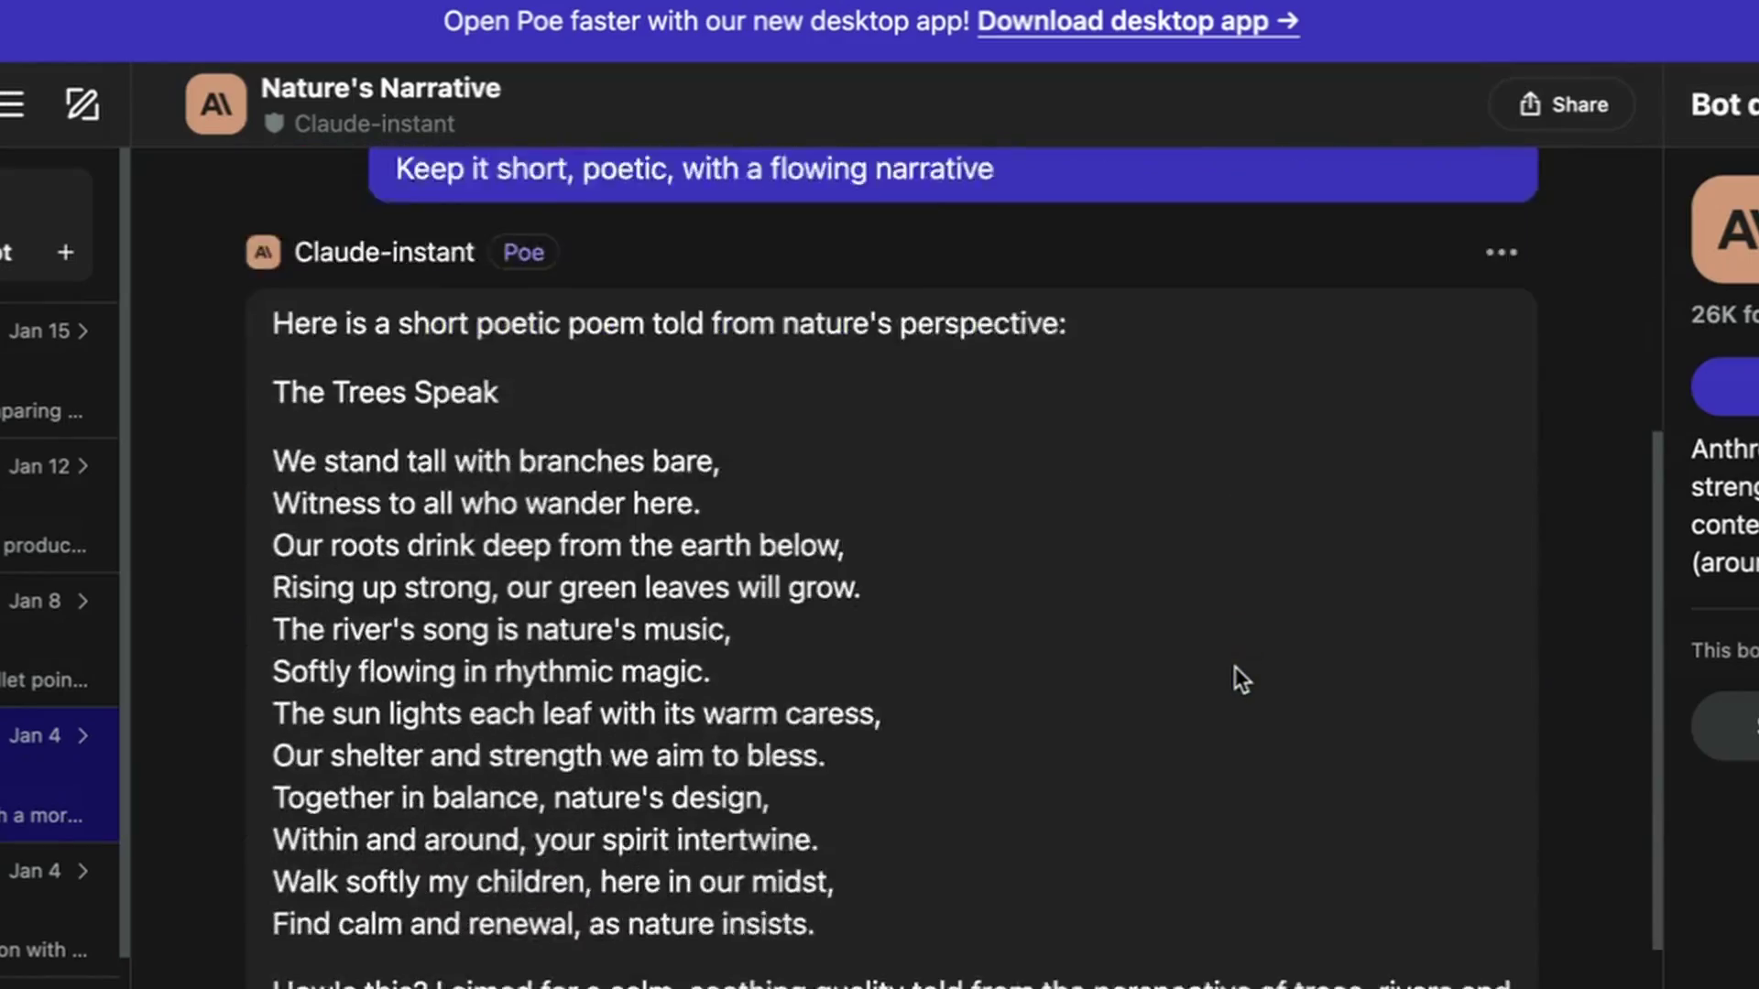
{"action": "scroll", "coordinate": [1236, 667], "scroll_direction": "down", "scroll_amount": 5}
{"action": "scroll", "coordinate": [1236, 666], "scroll_direction": "down", "scroll_amount": 5}
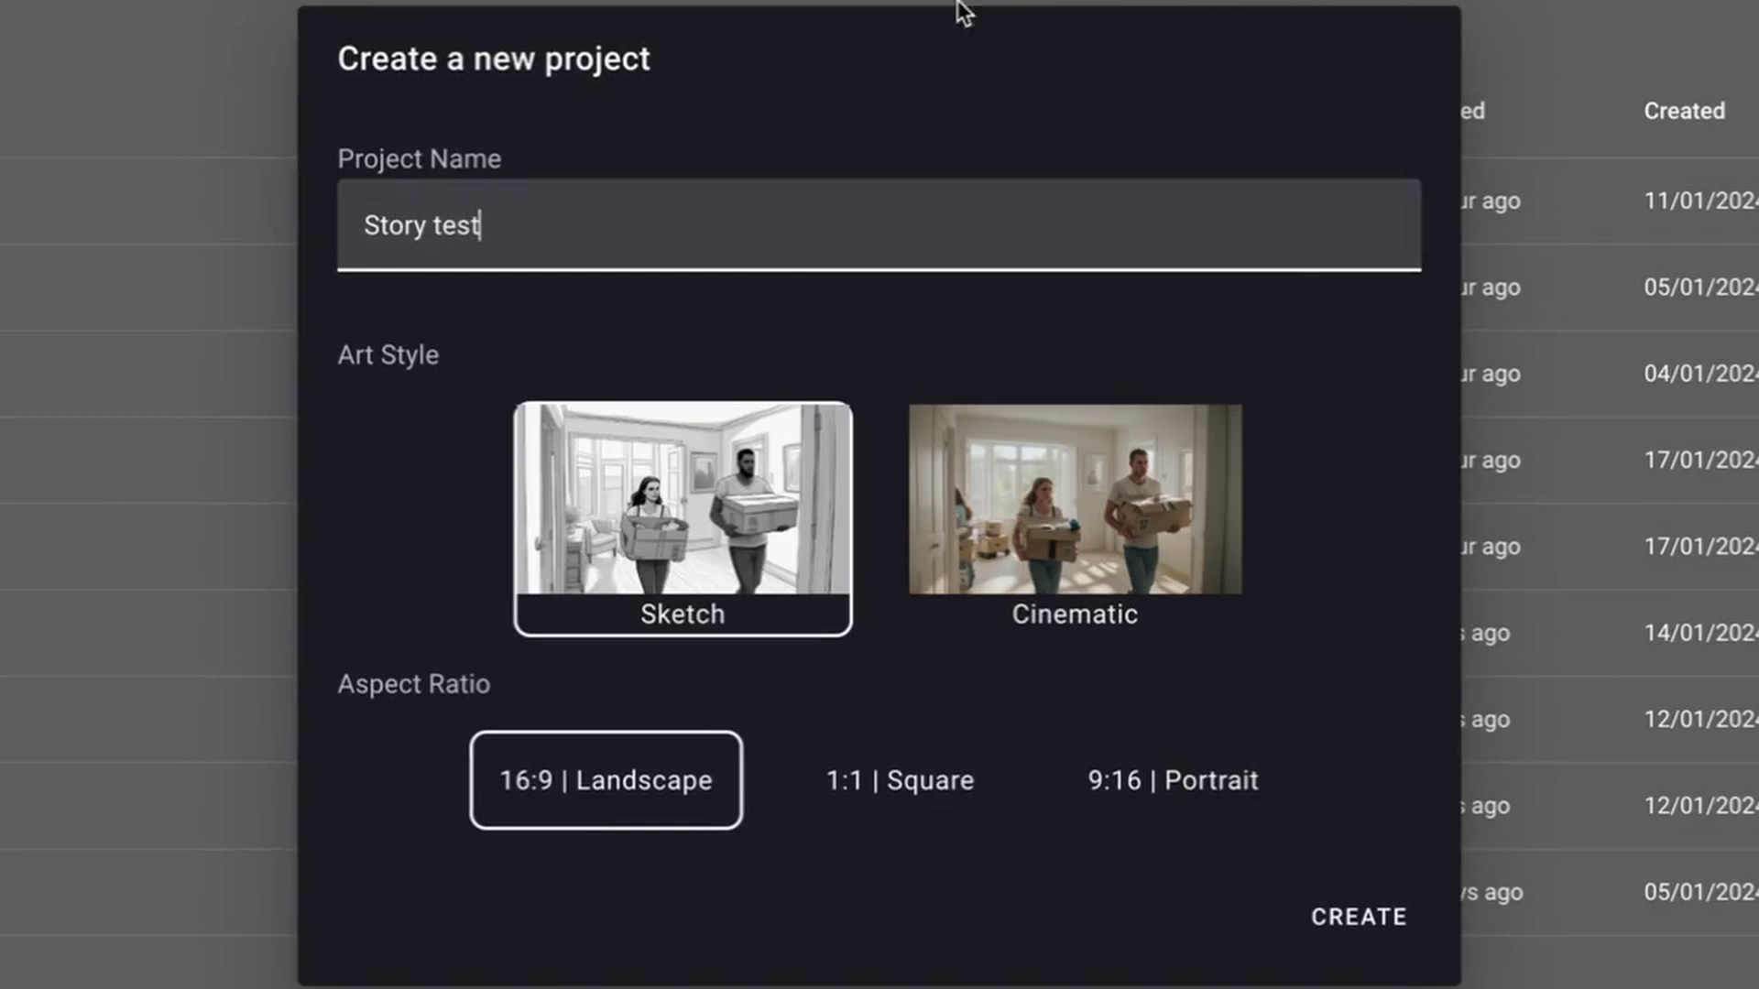
Keep the Sketch style and import the CSV shot list using the Shot column as action.
{"action": "left_click", "coordinate": [1044, 523]}
{"action": "left_click", "coordinate": [675, 529]}
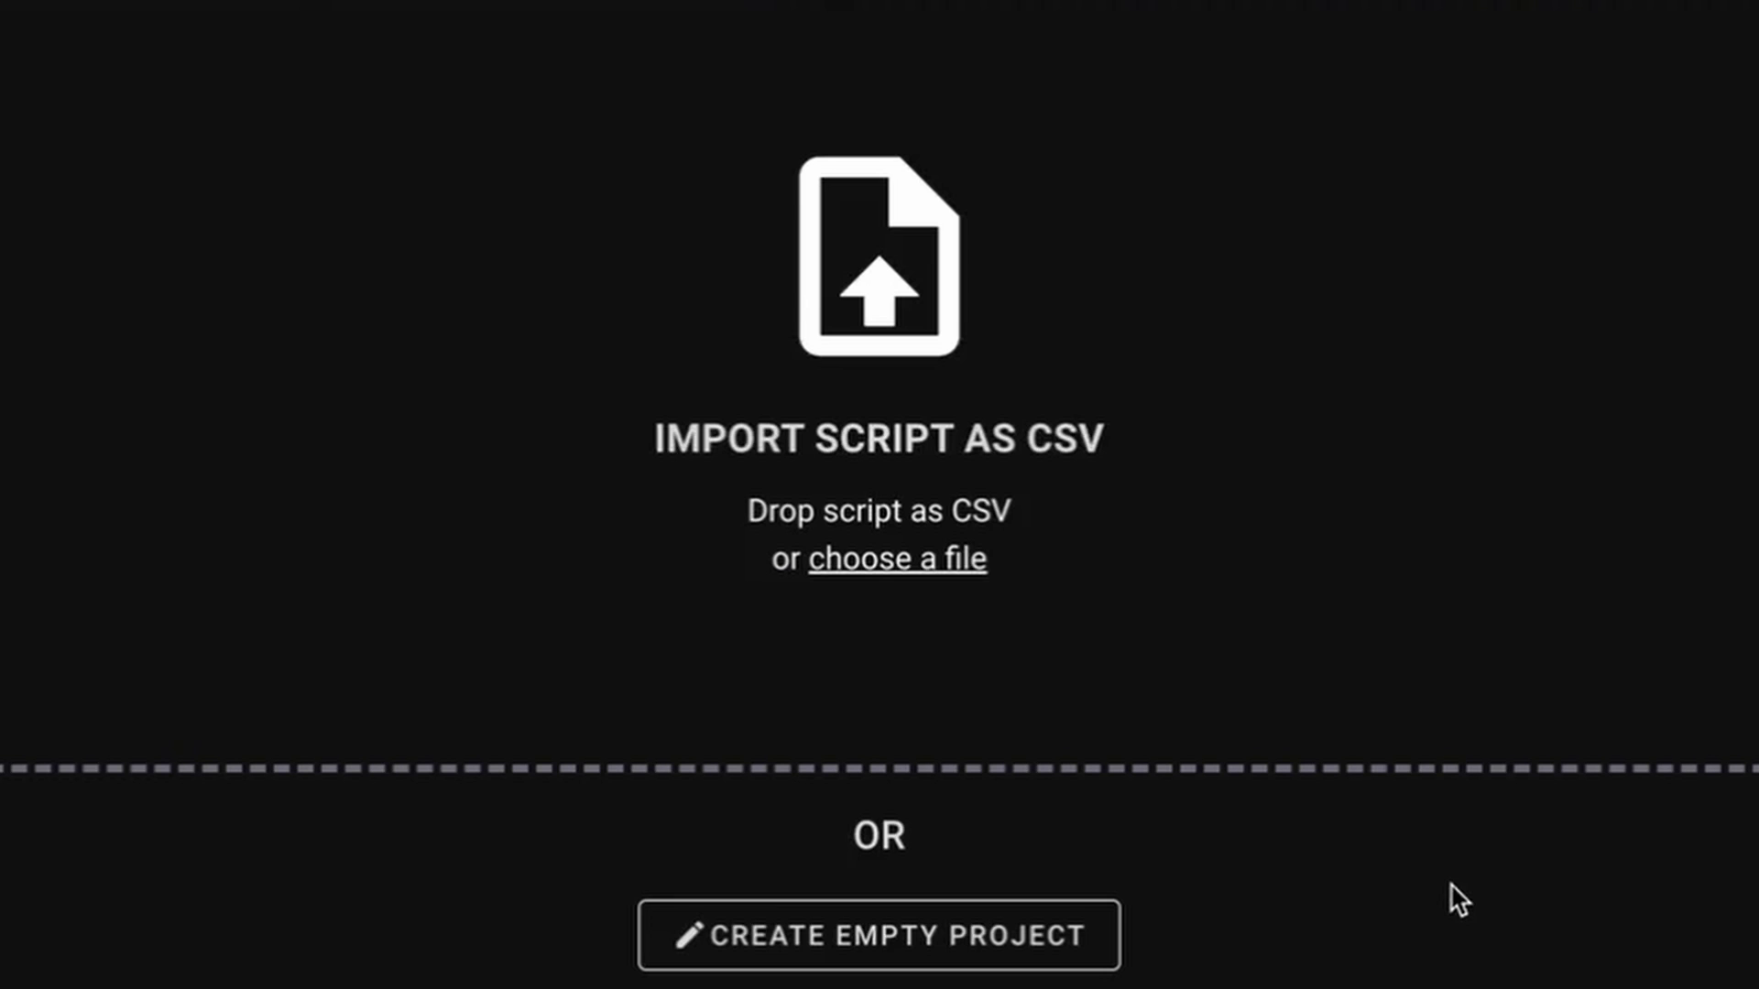
{"action": "left_click", "coordinate": [934, 567]}
{"action": "left_click", "coordinate": [923, 674]}
{"action": "left_click", "coordinate": [825, 774]}
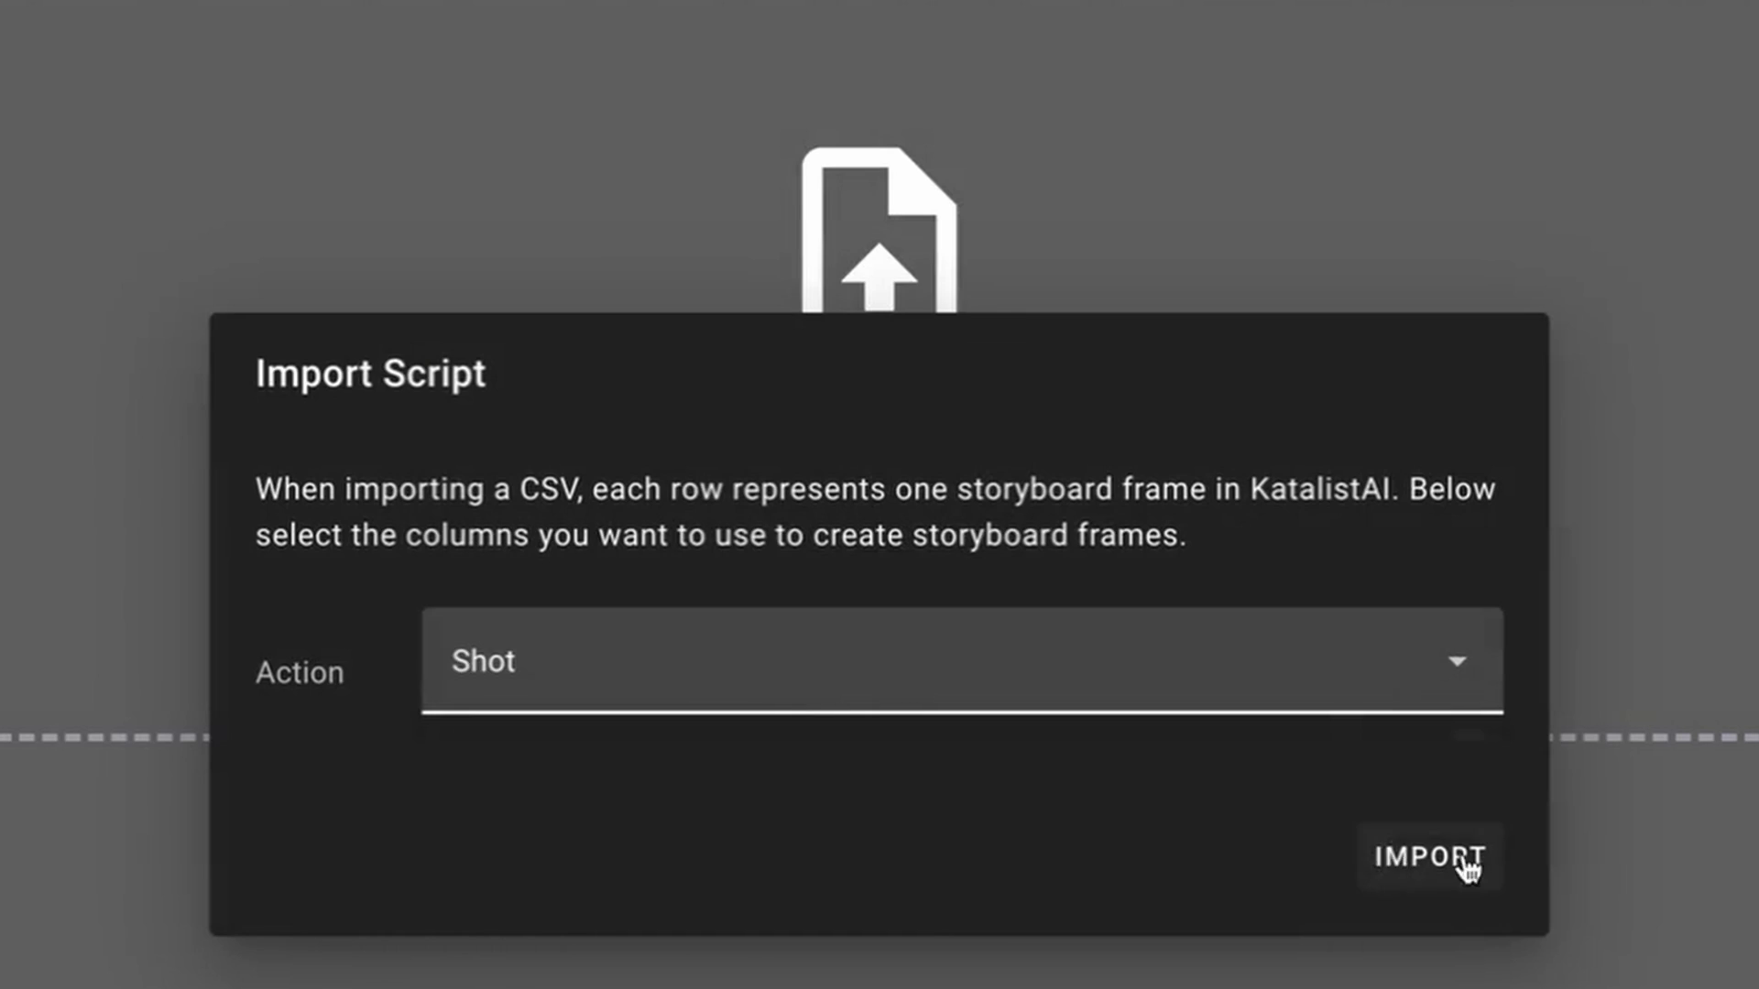
{"action": "left_click", "coordinate": [1429, 857]}
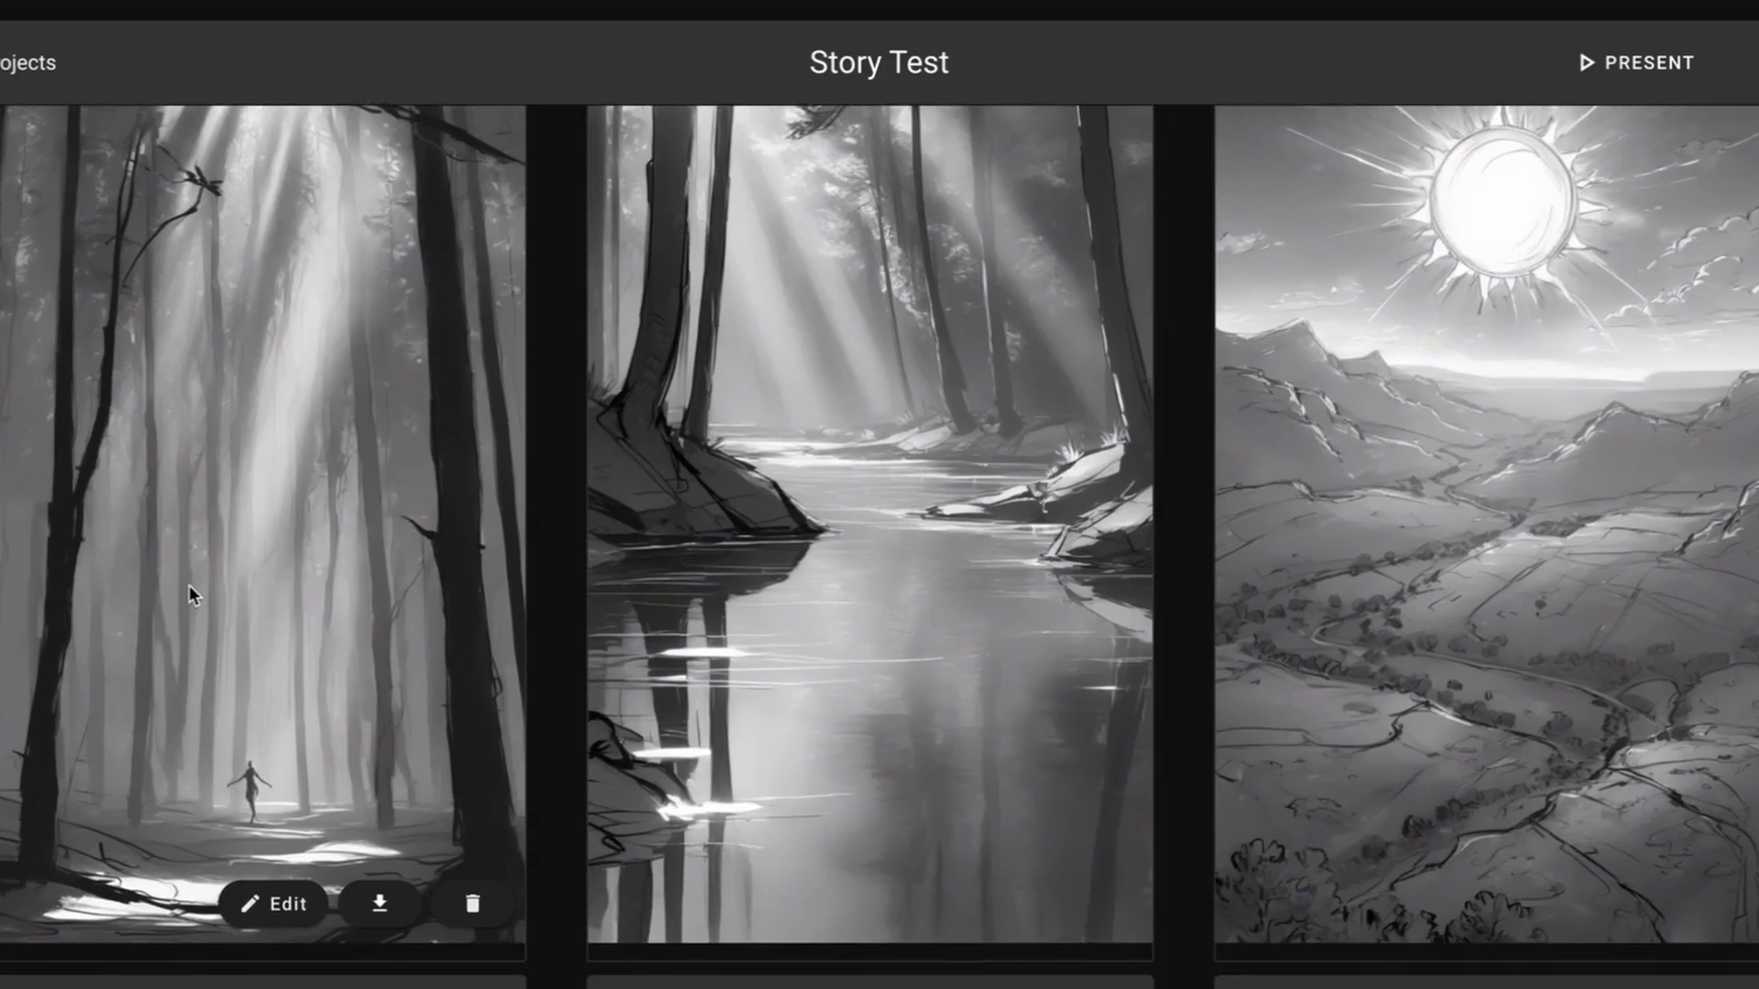
{"action": "scroll", "coordinate": [188, 584], "scroll_direction": "down", "scroll_amount": 5}
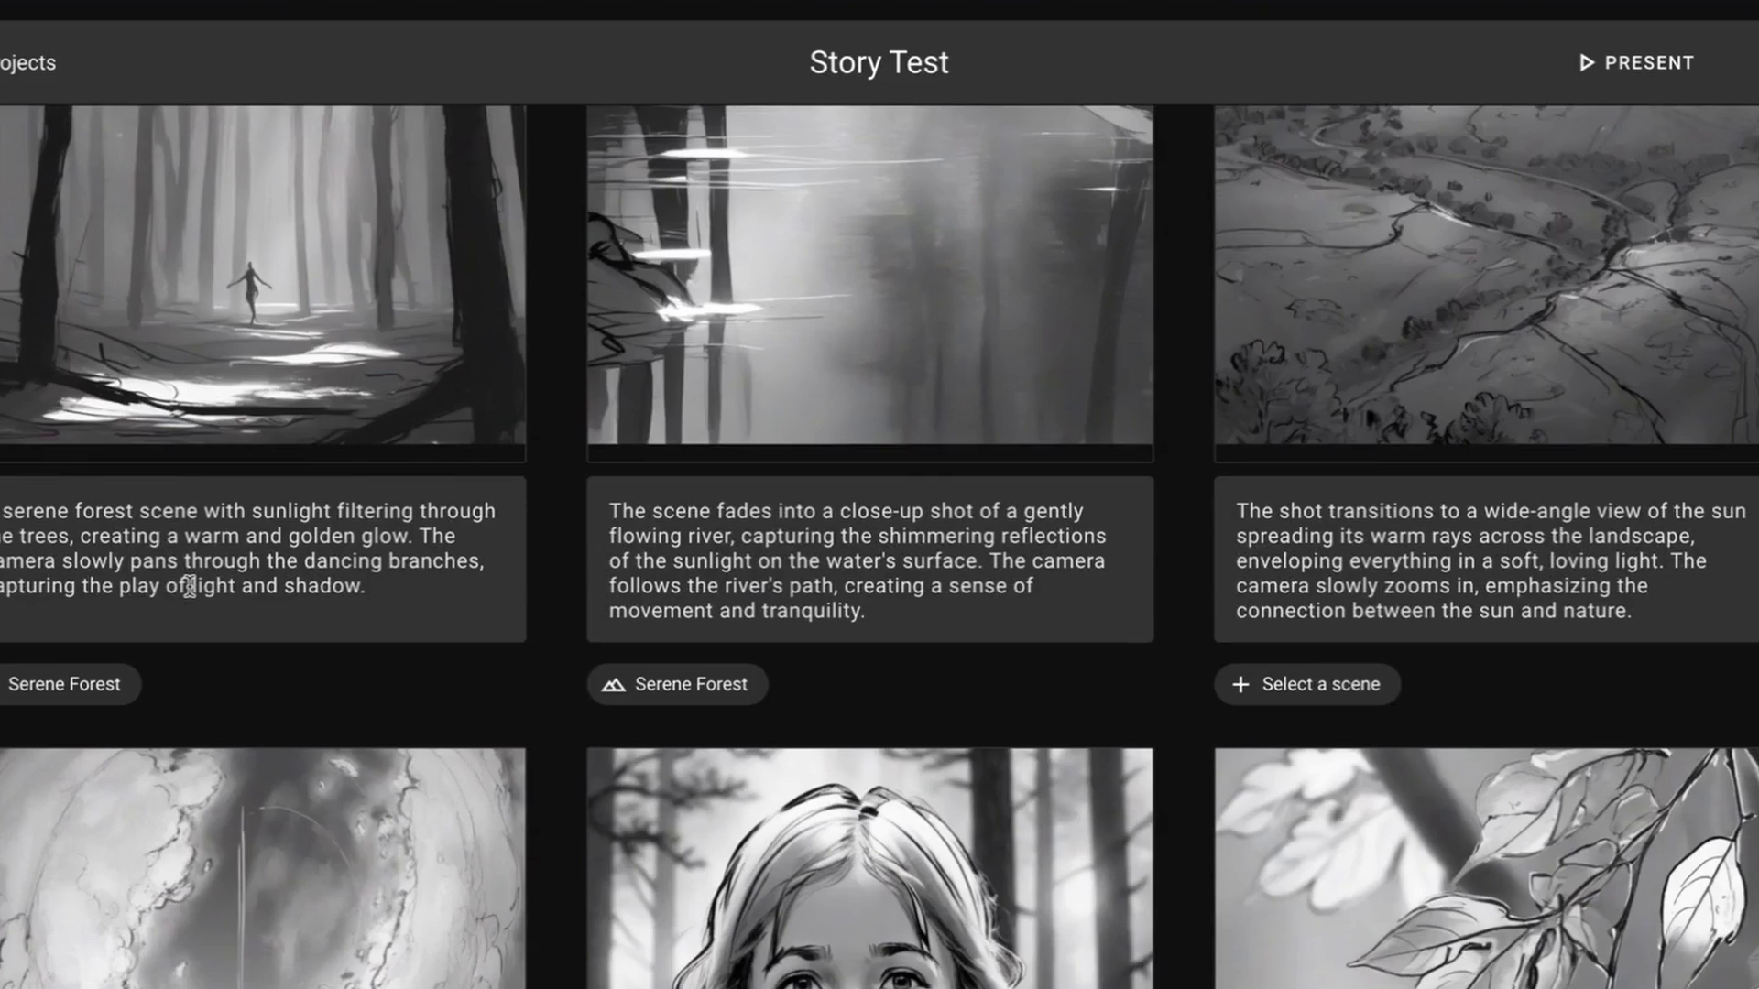
{"action": "scroll", "coordinate": [189, 584], "scroll_direction": "down", "scroll_amount": 6}
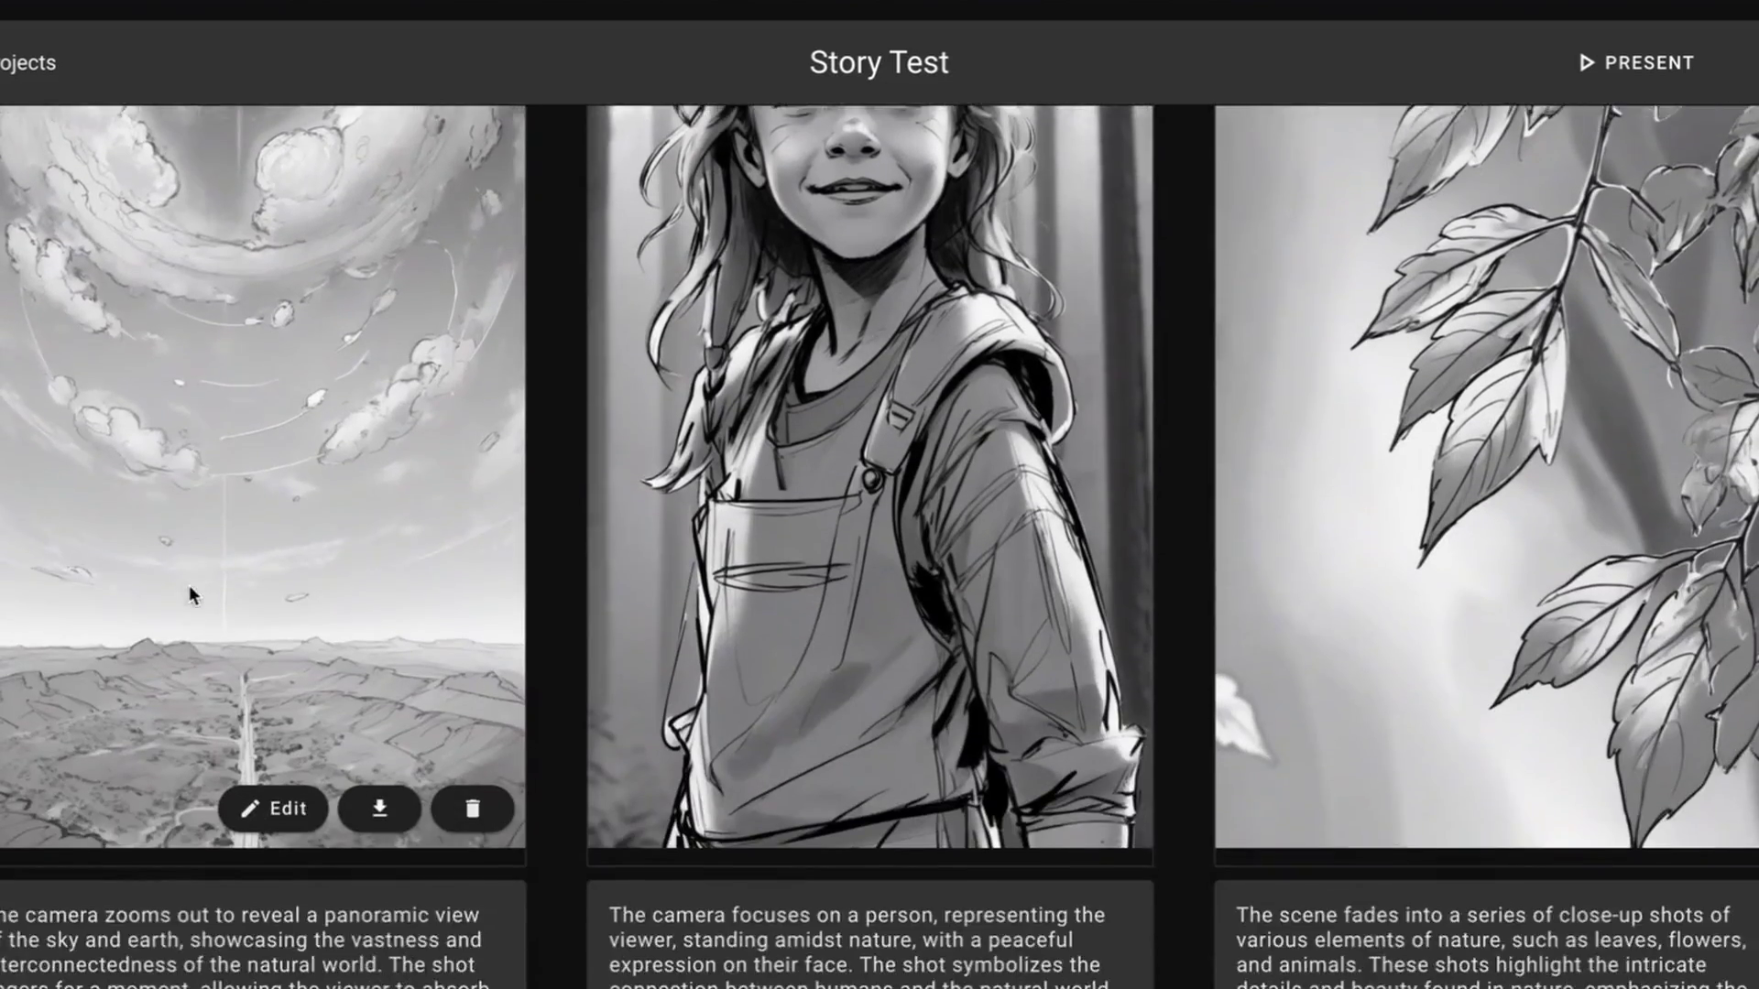
{"action": "scroll", "coordinate": [189, 585], "scroll_direction": "down", "scroll_amount": 5}
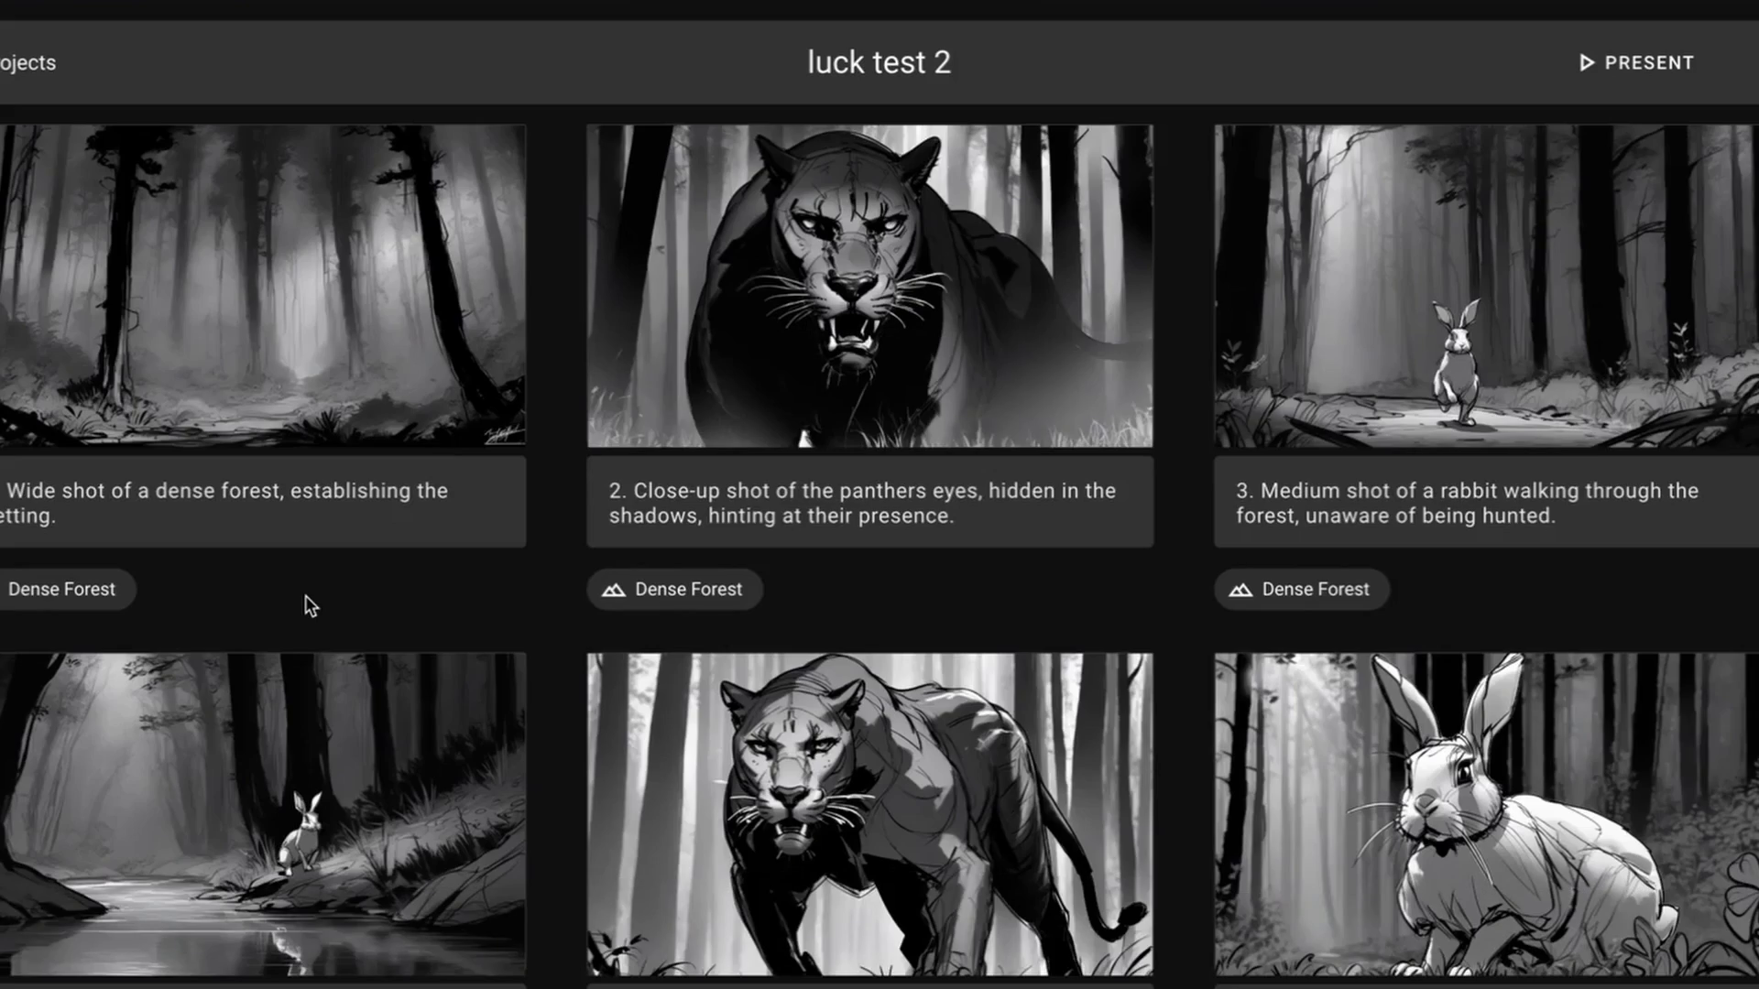
{"action": "scroll", "coordinate": [306, 596], "scroll_direction": "down", "scroll_amount": 5}
{"action": "scroll", "coordinate": [305, 595], "scroll_direction": "down", "scroll_amount": 5}
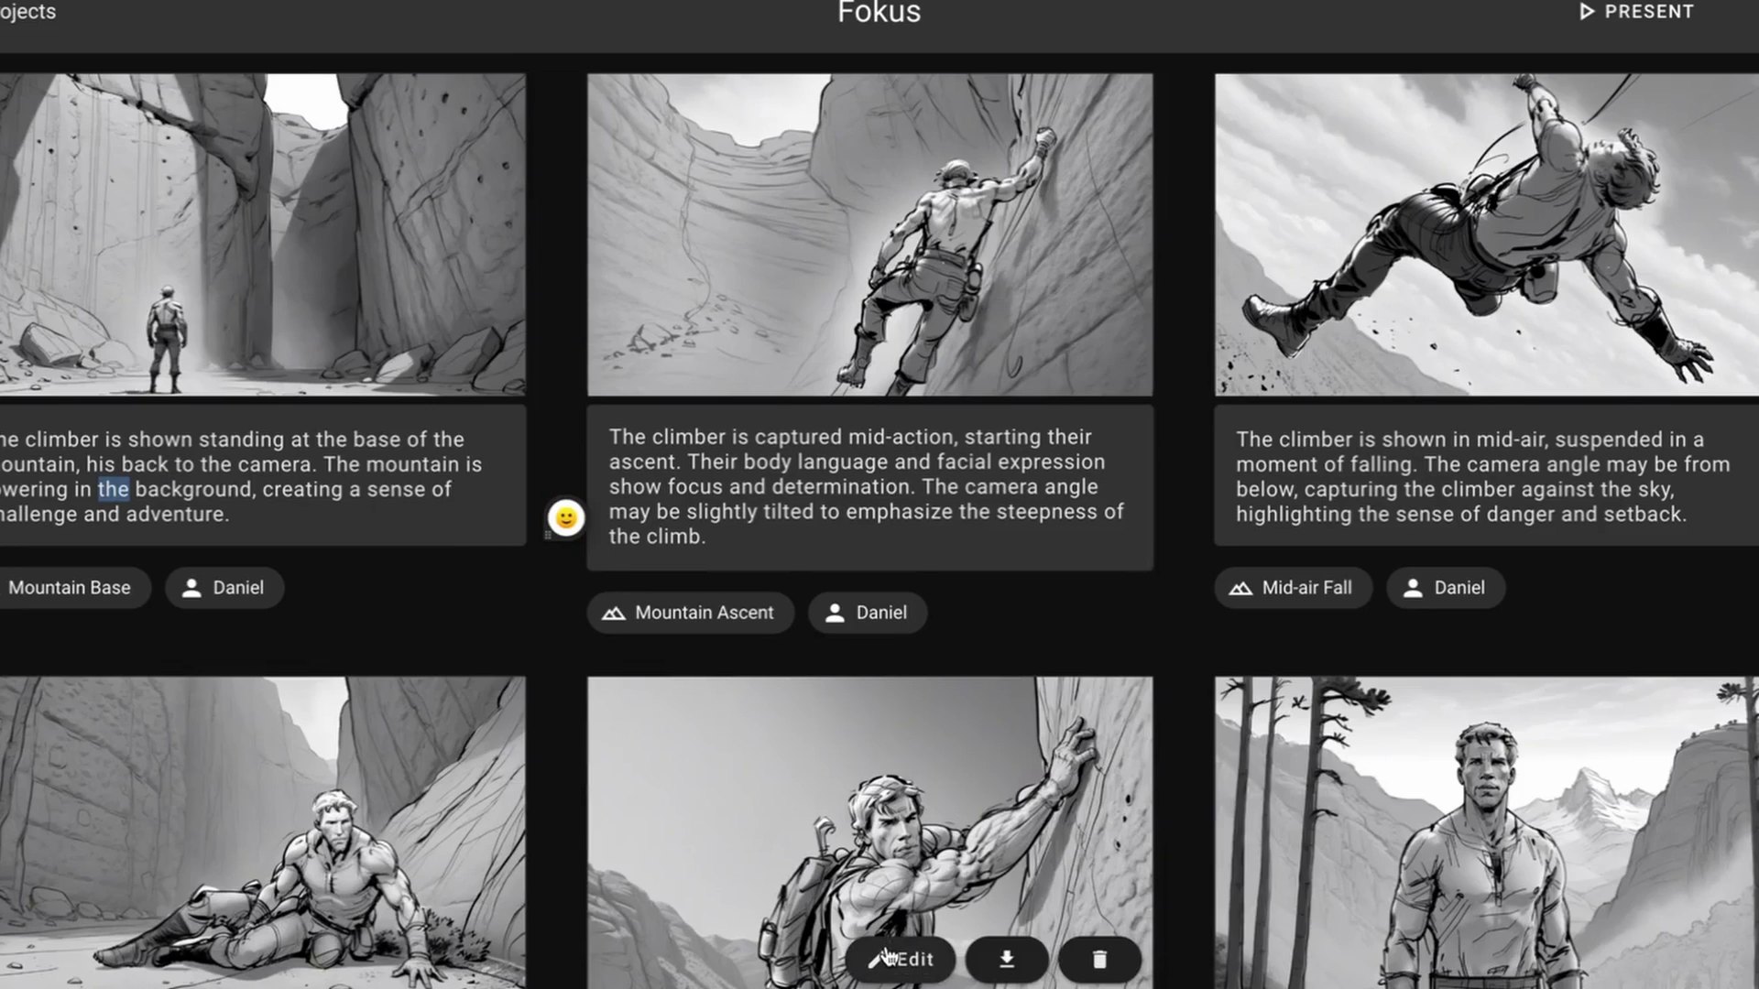
Open Shot 4 for editing and keep its Close-up Shot framing.
{"action": "left_click", "coordinate": [901, 957]}
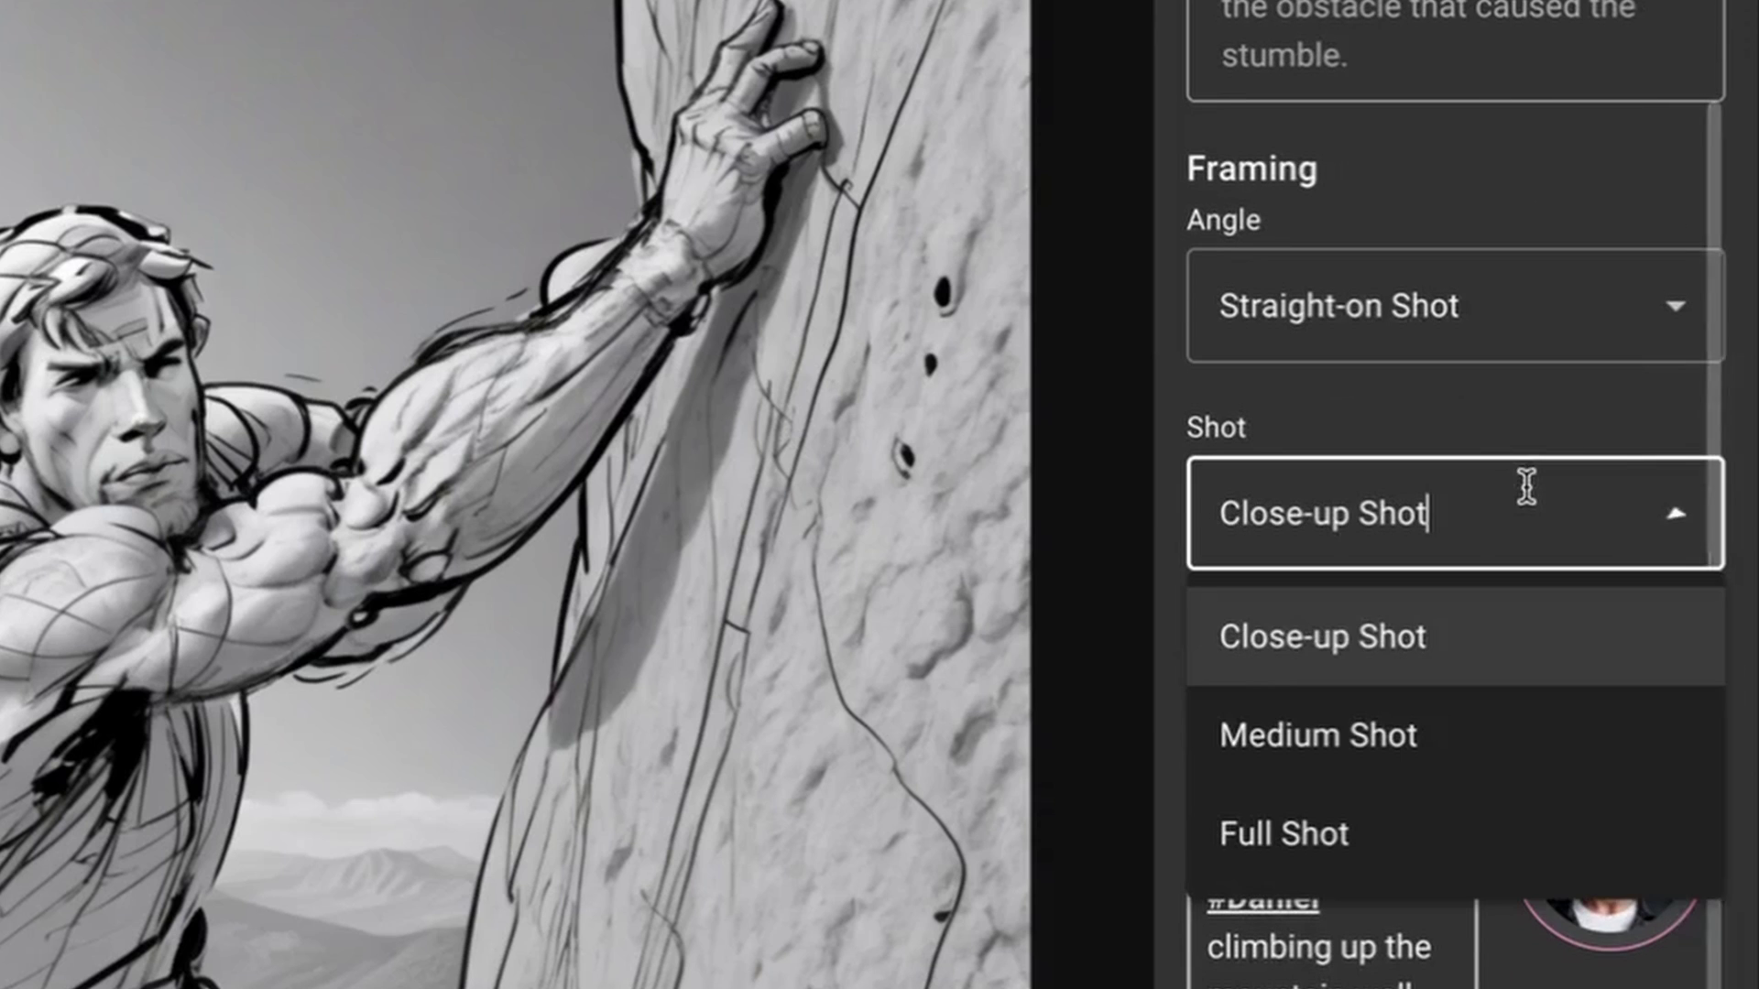
{"action": "left_click", "coordinate": [1389, 755]}
{"action": "scroll", "coordinate": [1511, 687], "scroll_direction": "down", "scroll_amount": 2}
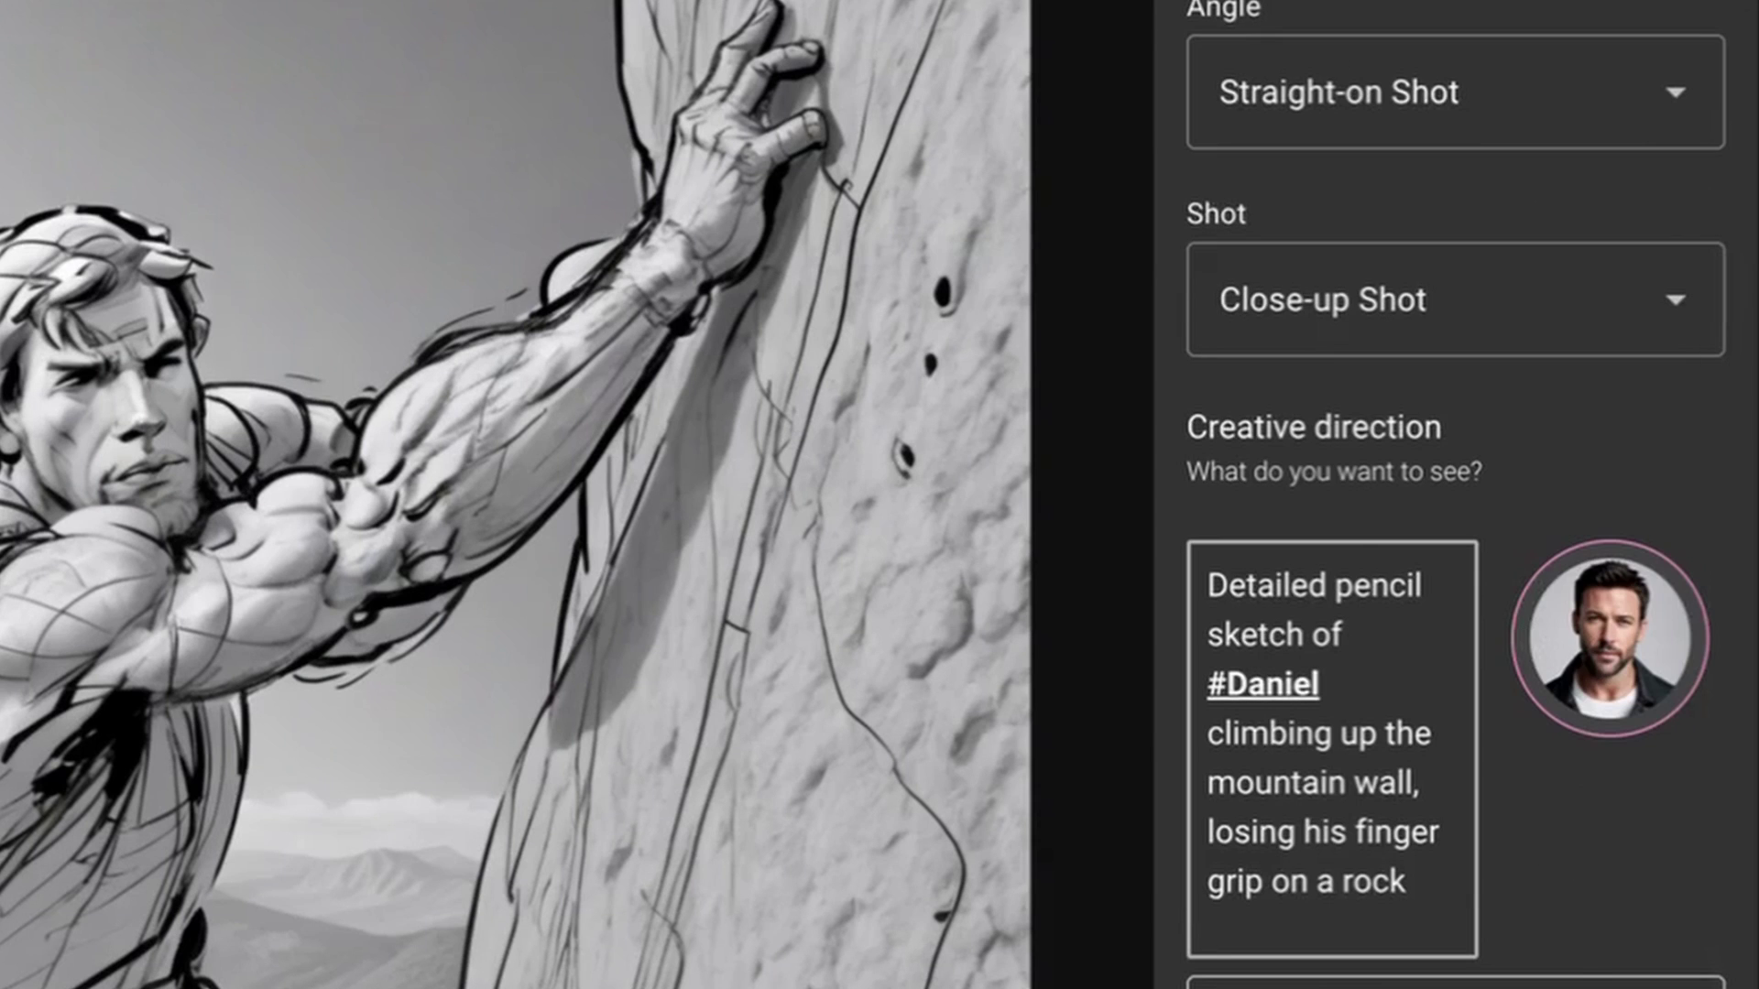